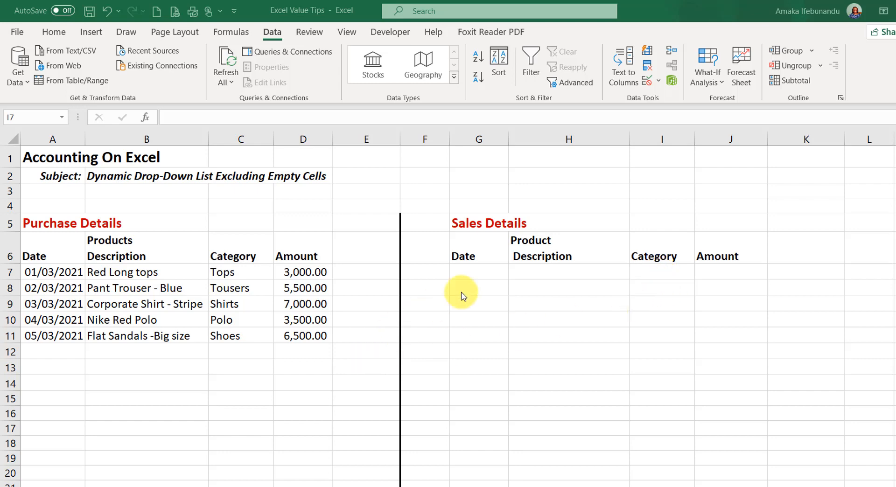
pyautogui.click(661, 273)
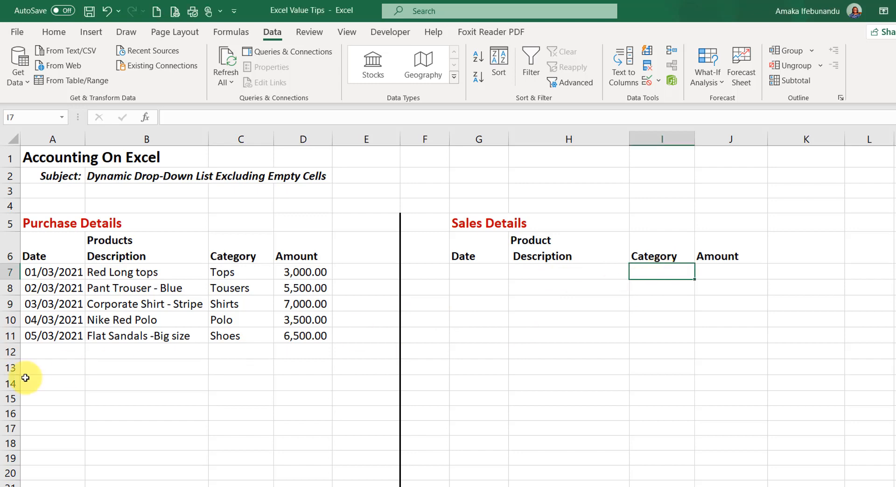
pyautogui.click(242, 273)
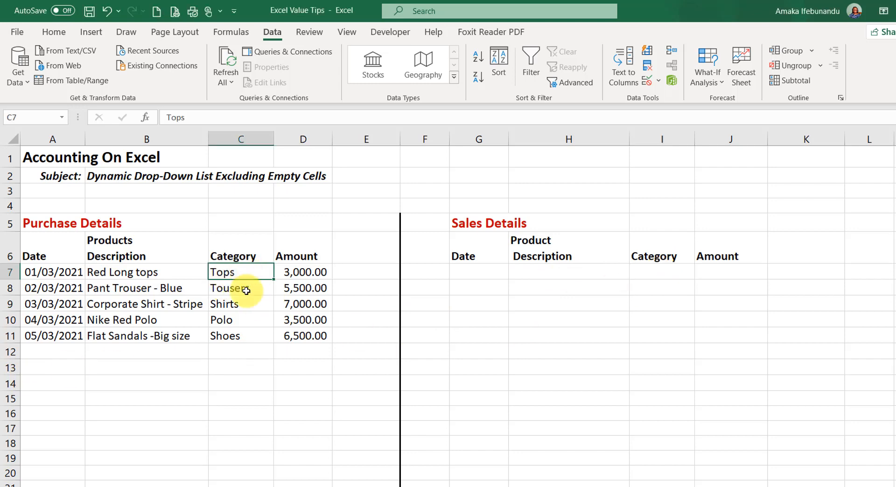
pyautogui.moveTo(247, 290); pyautogui.dragTo(240, 368)
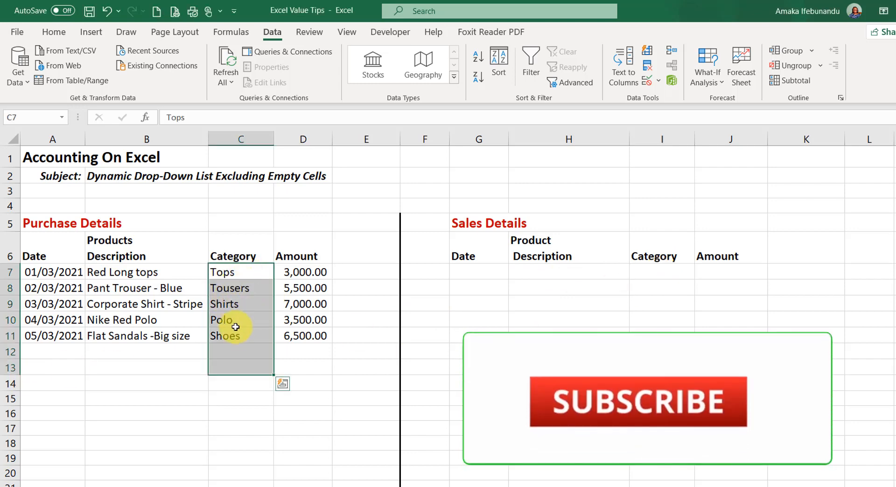
# - Start an OFFSET formula in cell I7 with absolute reference $C$7 and 0 for both the row and column offsets
pyautogui.click(654, 270)
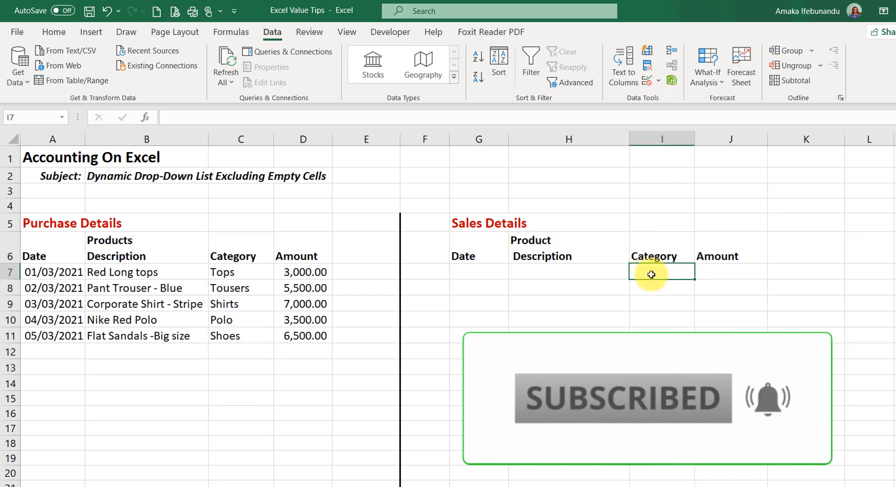
pyautogui.write('=offset')
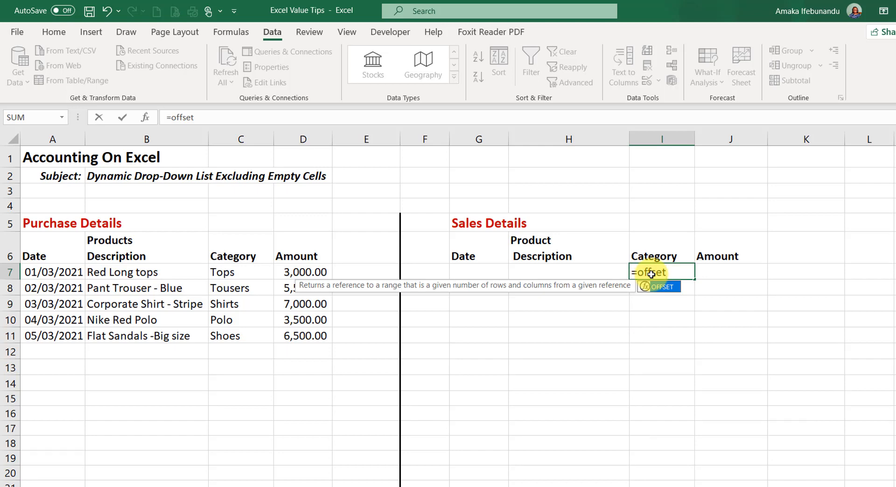
pyautogui.press('Tab')
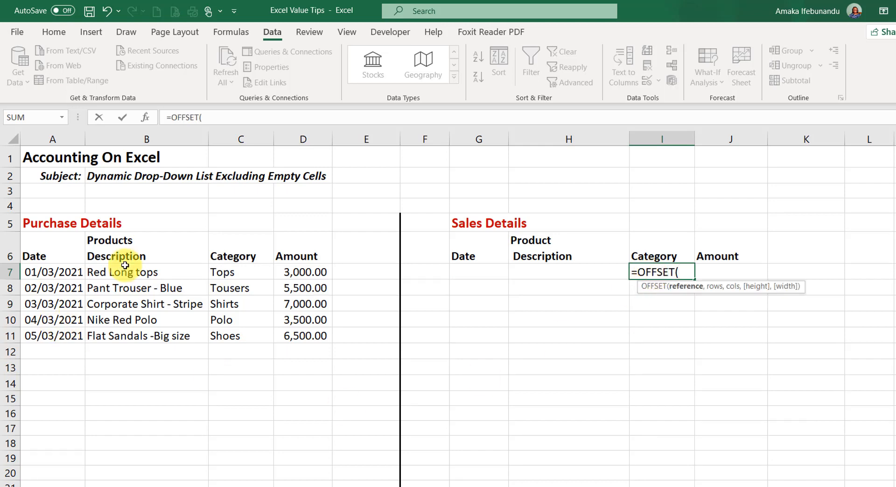
pyautogui.click(228, 270)
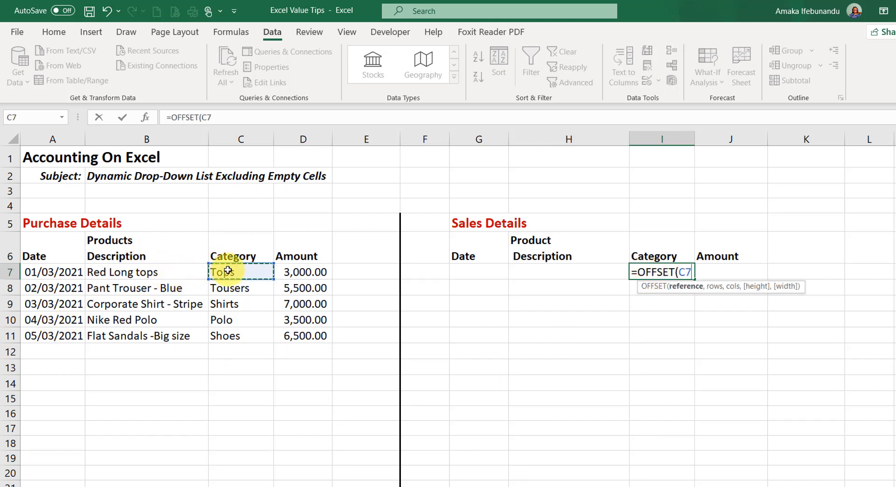
pyautogui.press('F4')
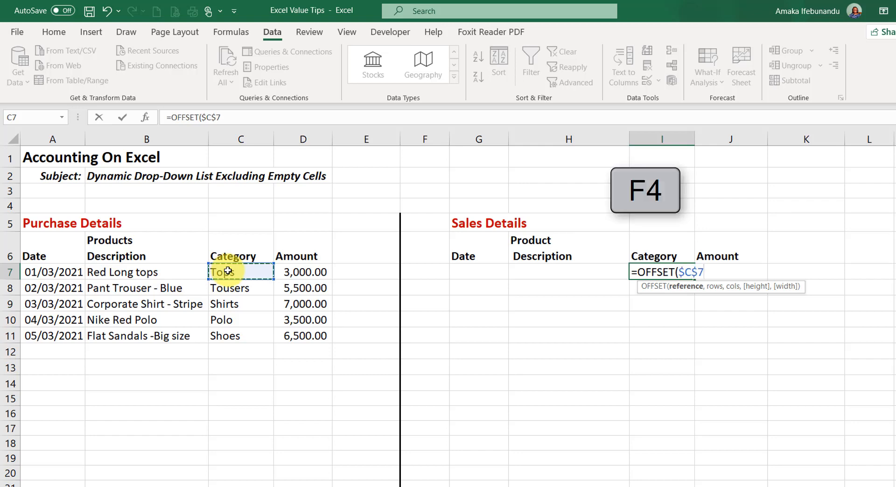
pyautogui.write(',')
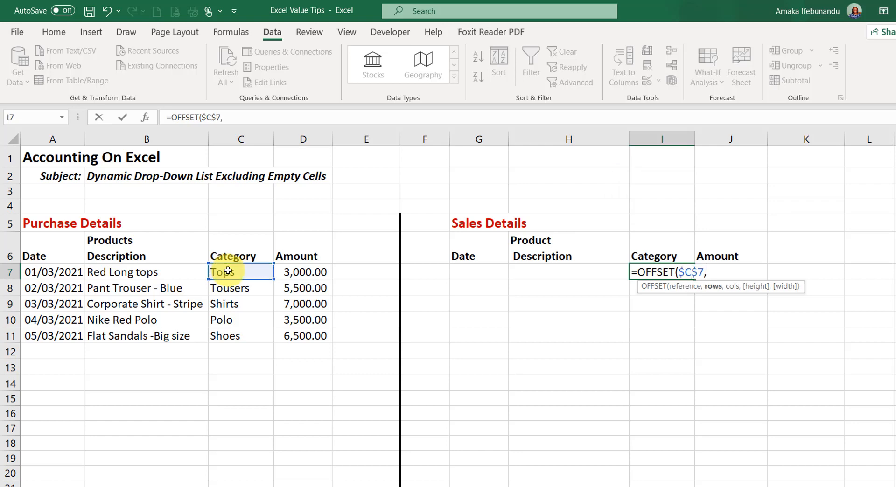
pyautogui.write('0,')
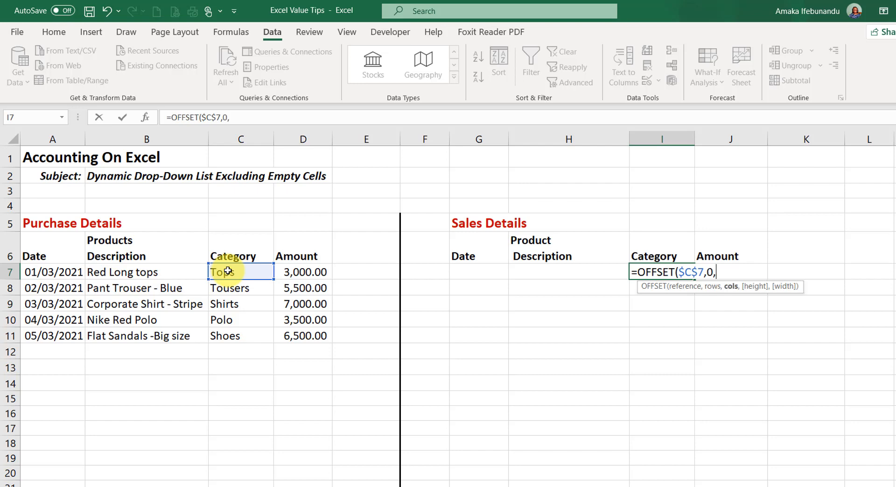
pyautogui.write('0,')
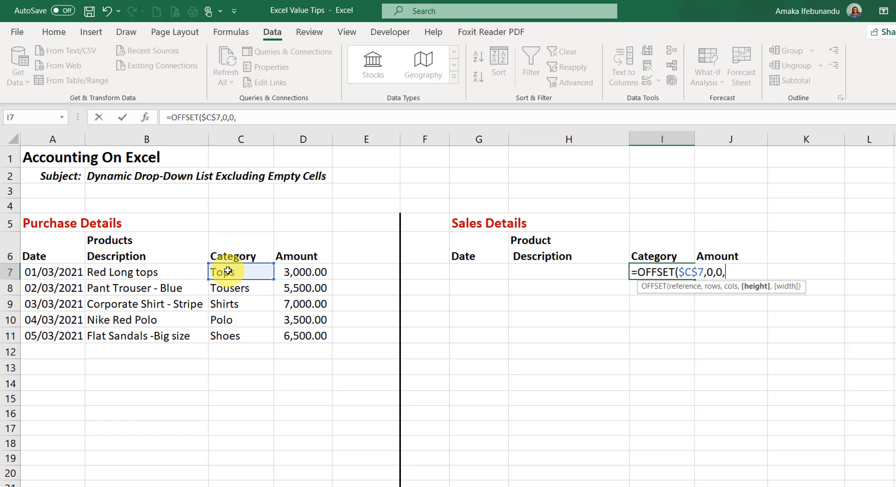
# - Complete the I7 formula with COUNTA($C:$C) as the height and 1 as the width, and enter it
pyautogui.write('counta')
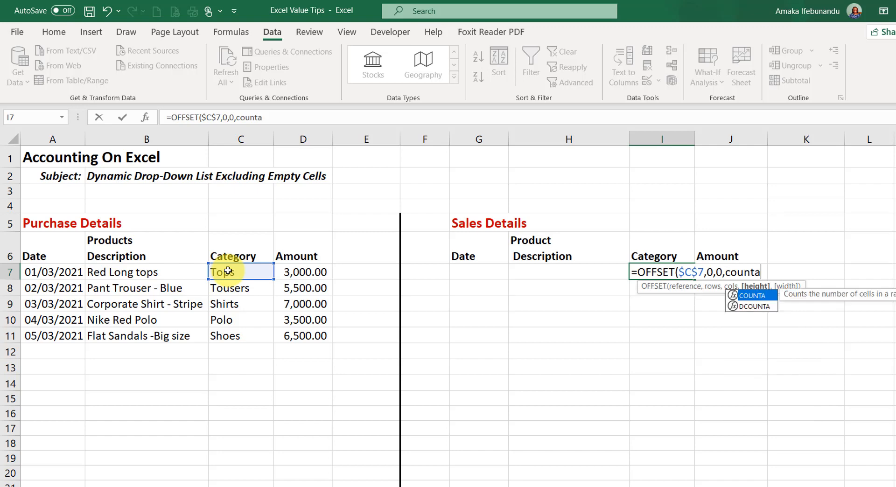
pyautogui.press('Tab')
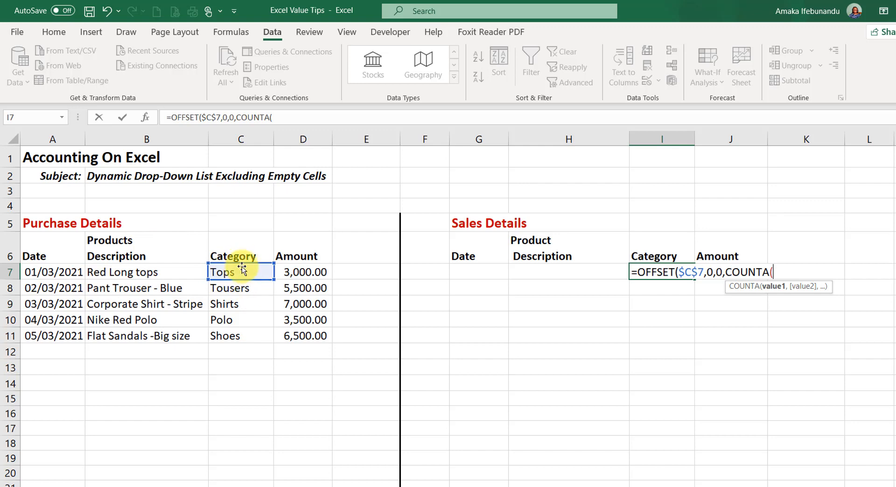
pyautogui.click(251, 139)
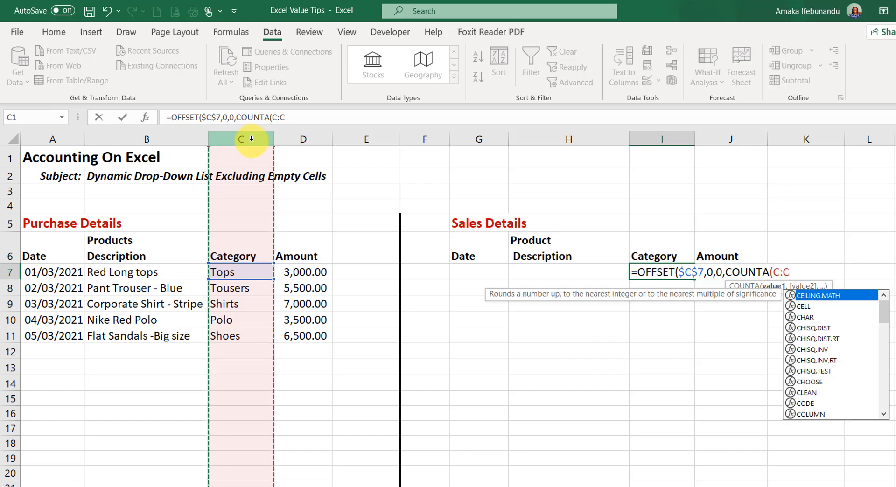
pyautogui.press('F4')
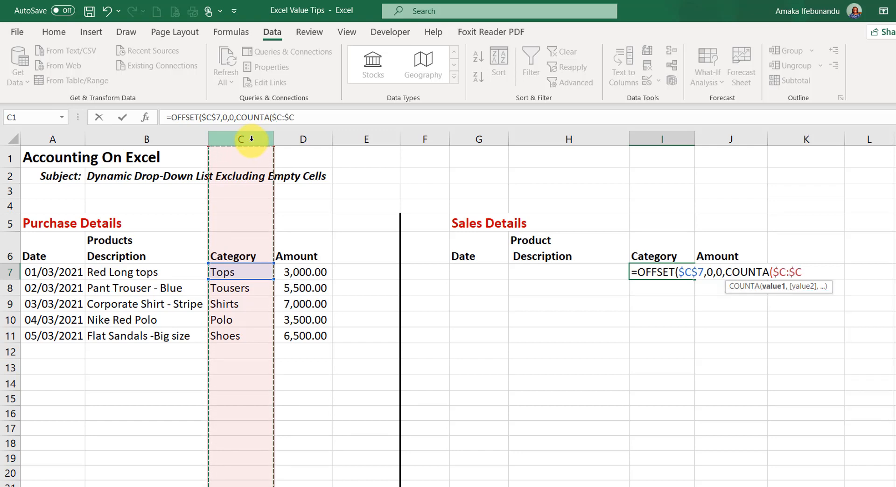
pyautogui.write(')')
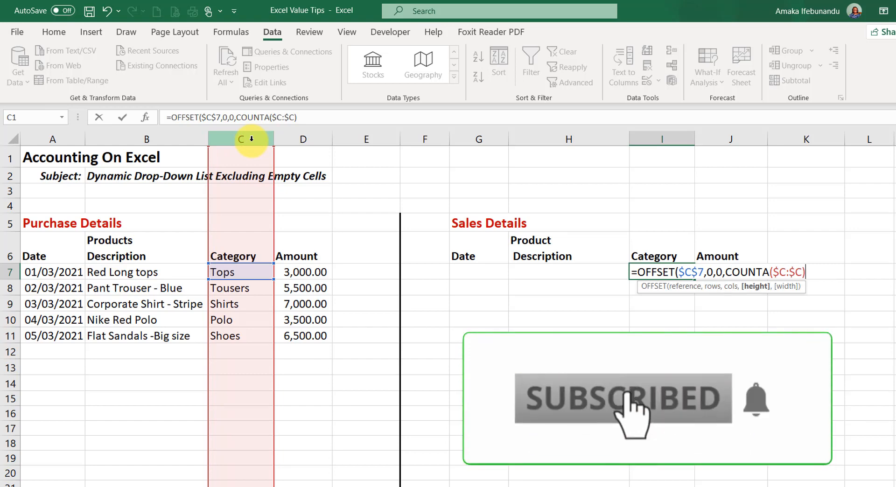
pyautogui.write(',1')
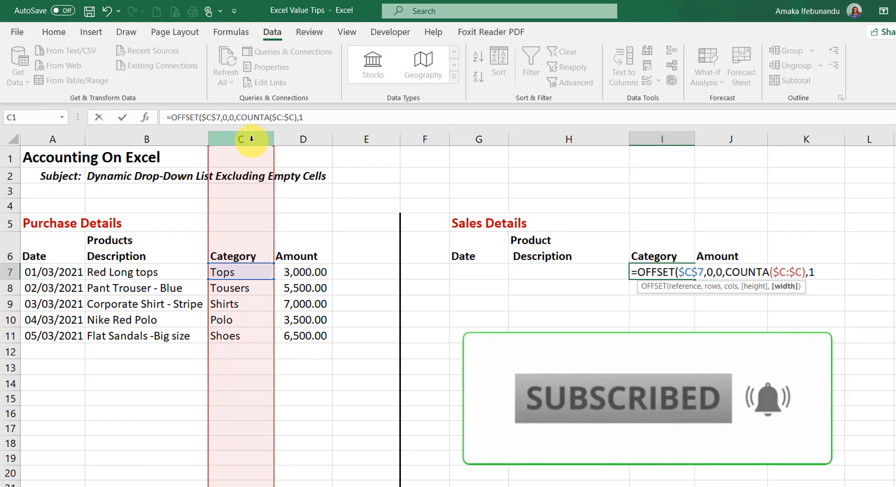
pyautogui.write(')')
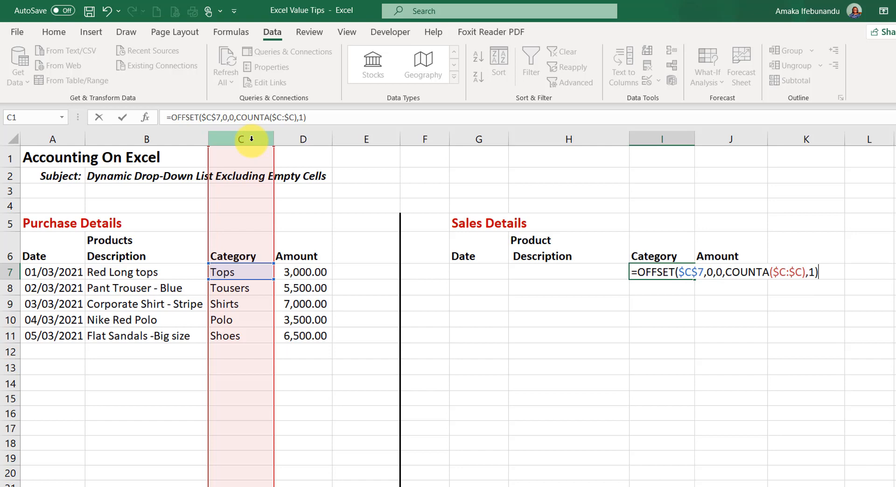
pyautogui.press('Return')
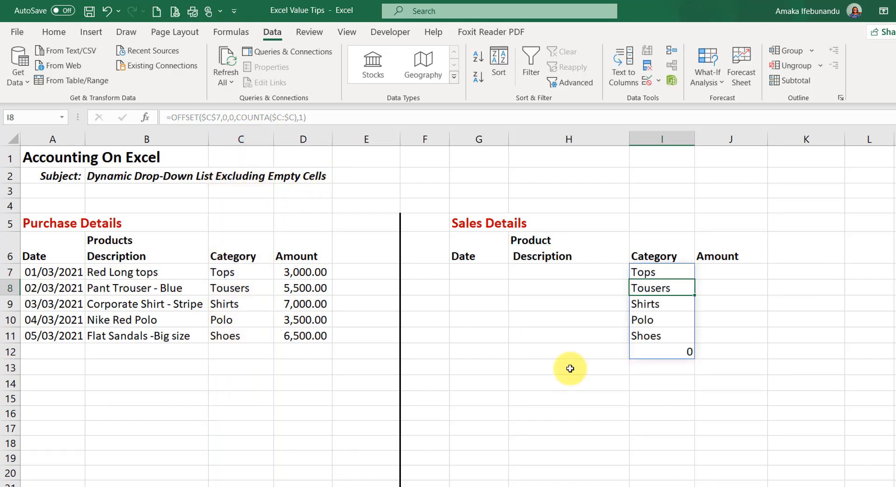
# - Replace the $C:$C range inside COUNTA in the I7 formula with a nested OFFSET function
pyautogui.click(669, 352)
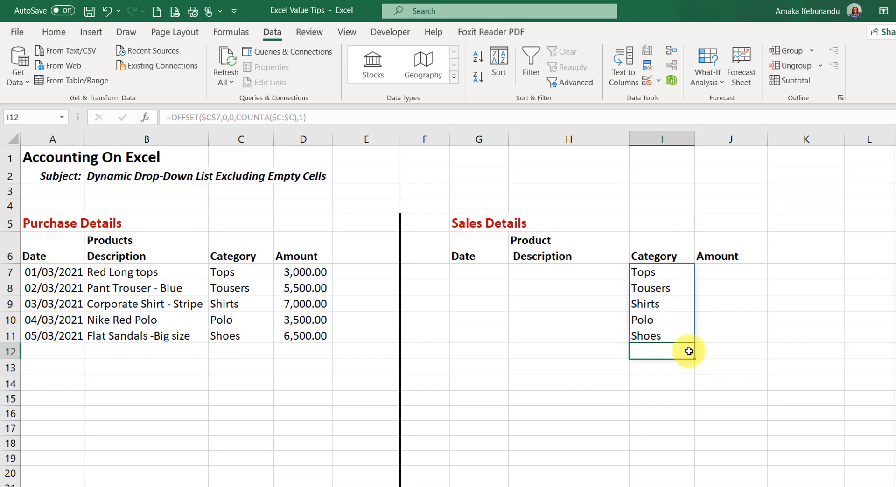
pyautogui.click(643, 273)
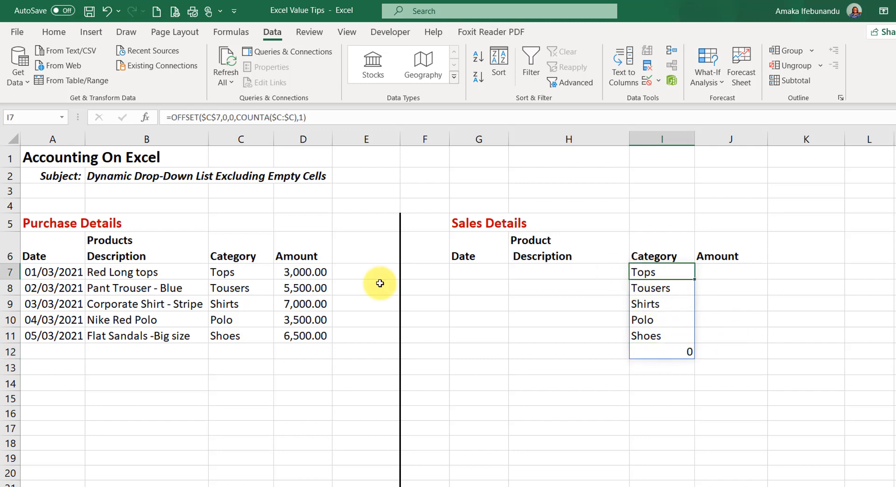
pyautogui.click(273, 117)
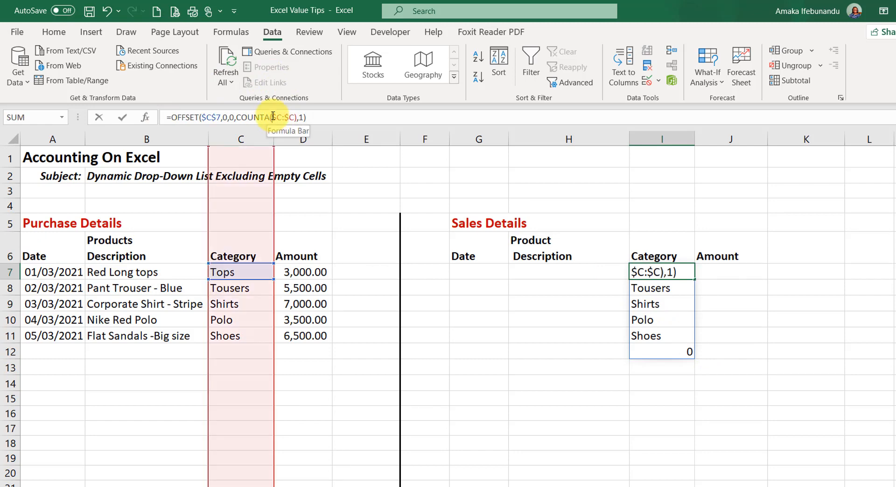
pyautogui.moveTo(273, 116); pyautogui.dragTo(296, 116)
pyautogui.write('offse')
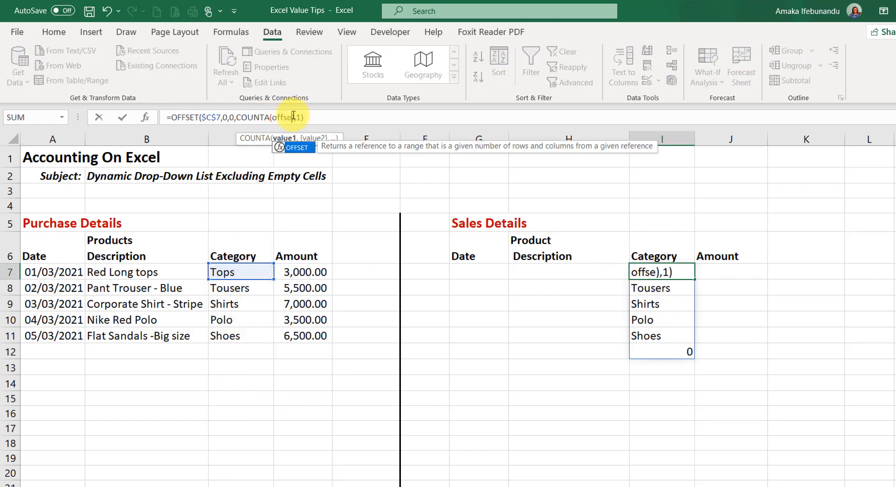
pyautogui.press('Tab')
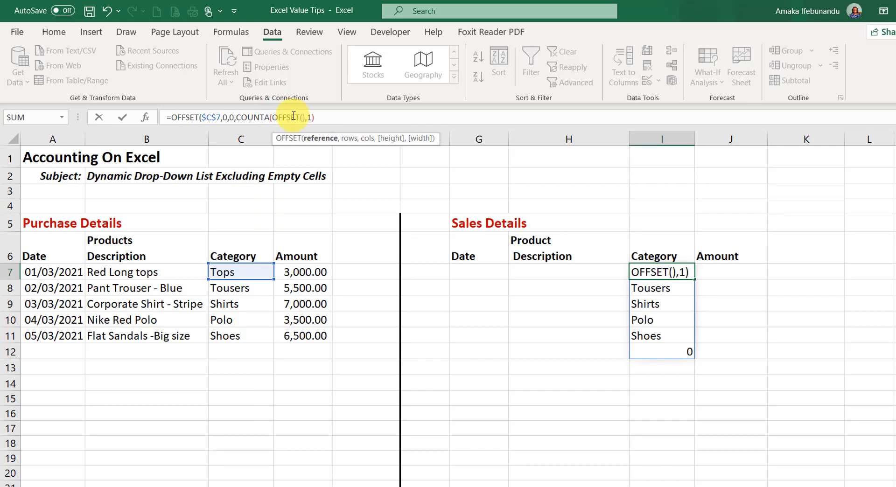
# - Give the nested OFFSET the absolute reference $C$7 and 0 for both the row and column offsets
pyautogui.click(257, 273)
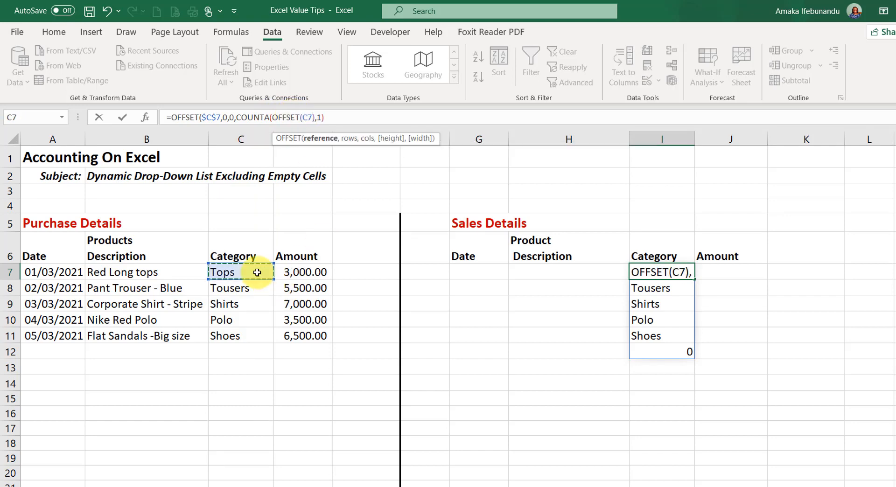
pyautogui.press('F4')
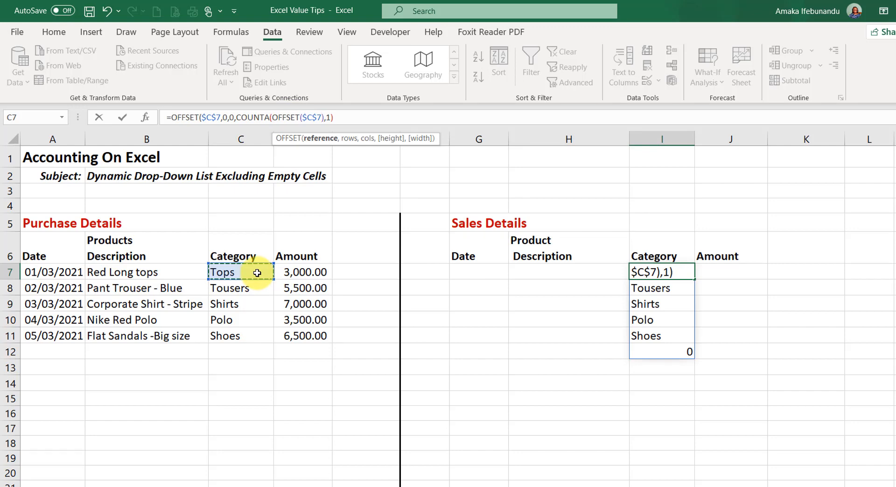
pyautogui.write(',0')
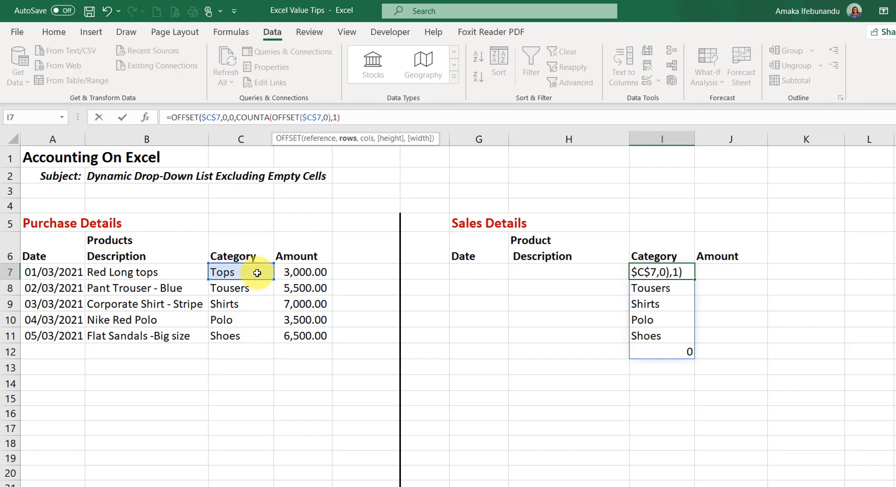
pyautogui.write(',0')
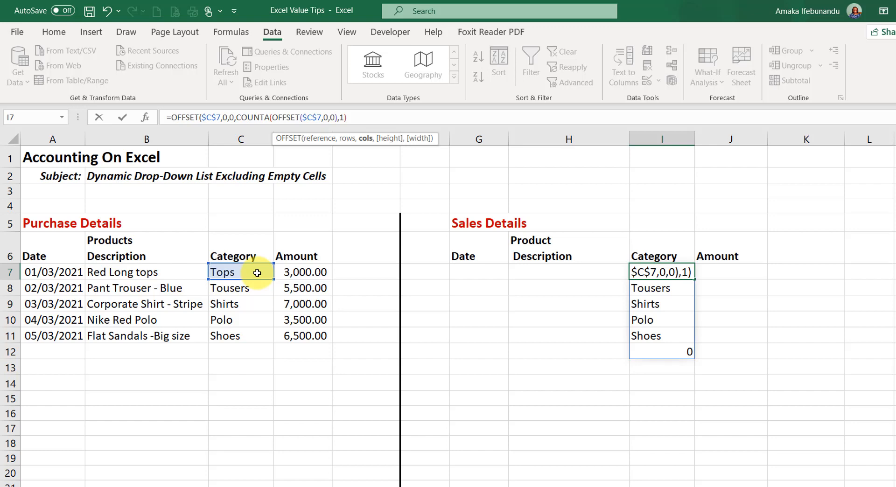
pyautogui.write(',')
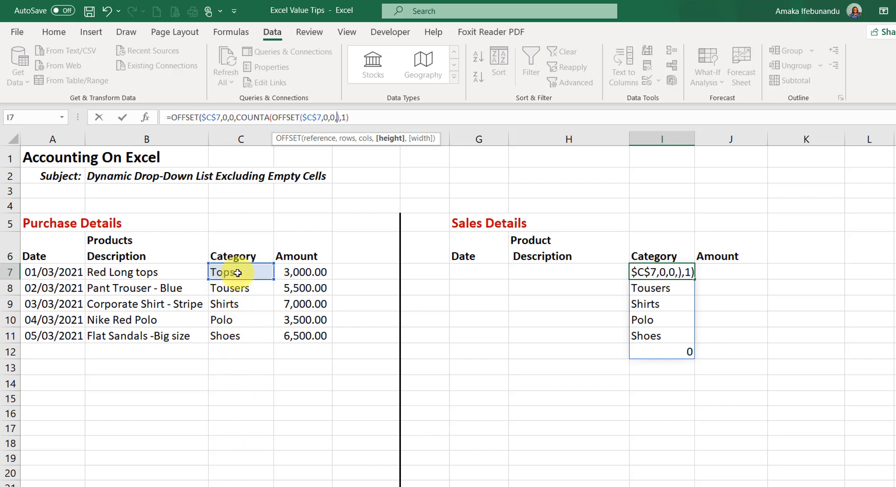
# - Give the nested OFFSET in the I7 formula a height of 50 and a width of 1
pyautogui.scroll(-3, 254, 313)
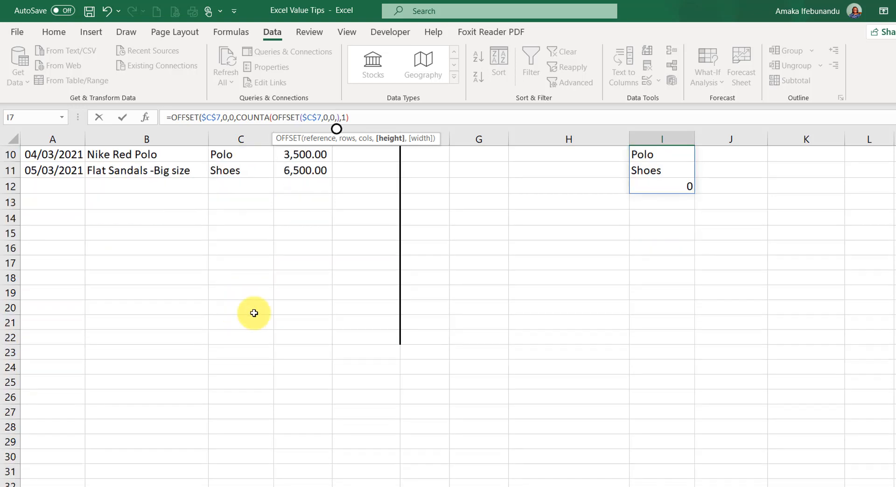
pyautogui.scroll(3, 246, 226)
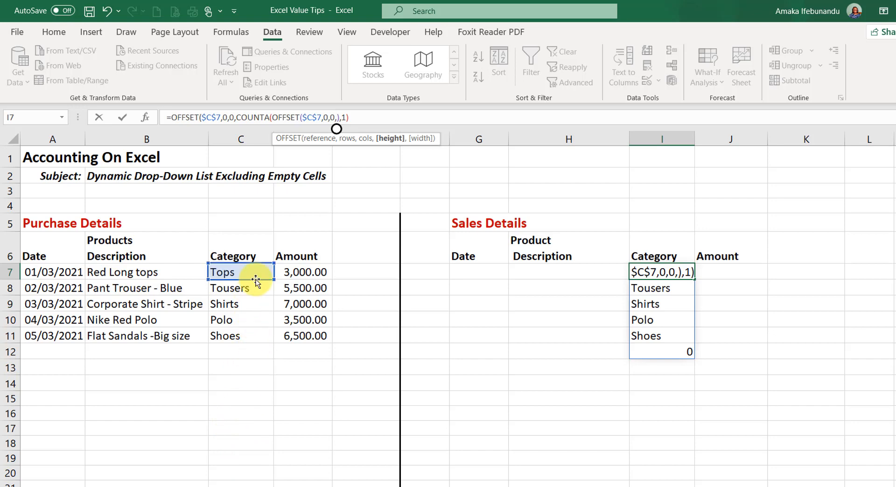
pyautogui.scroll(-8, 260, 417)
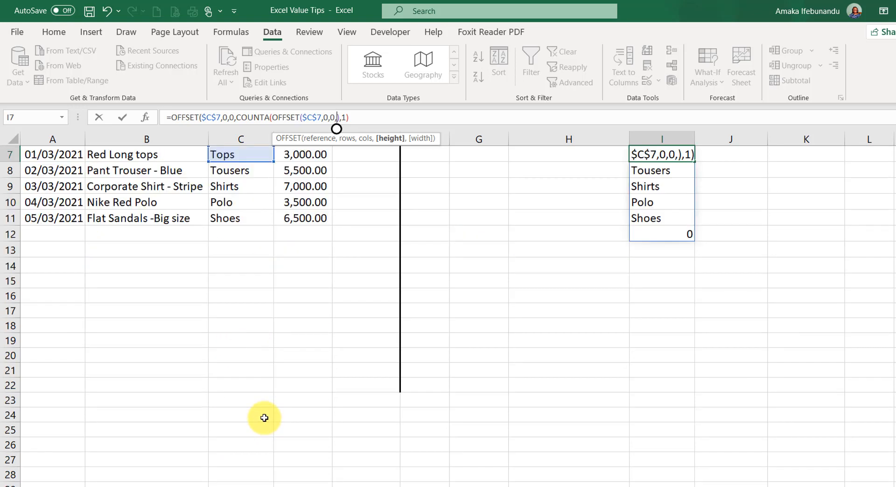
pyautogui.scroll(8, 233, 385)
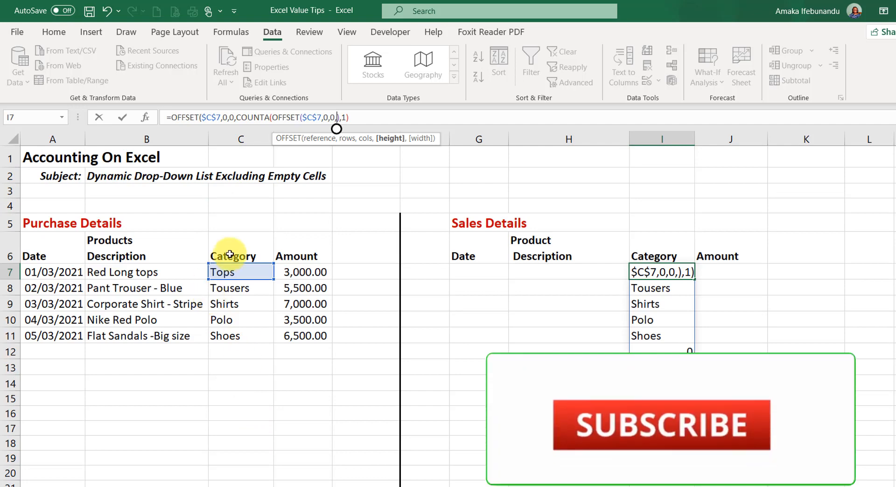
pyautogui.write('50')
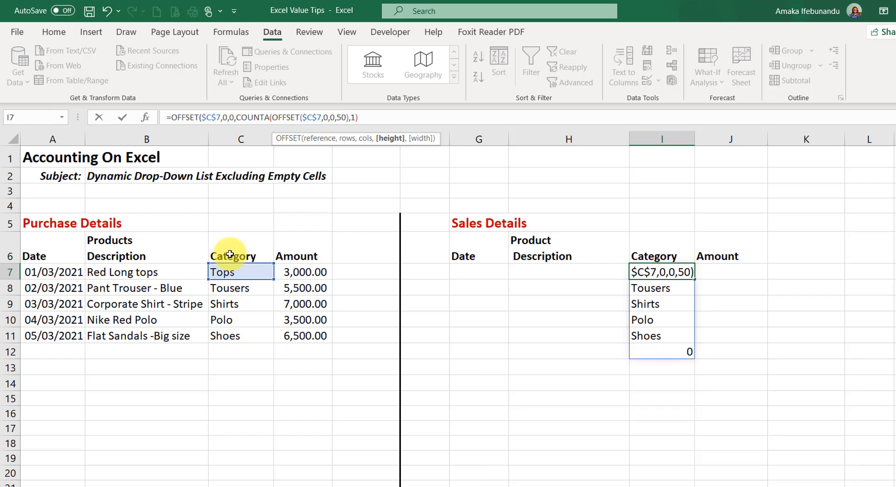
pyautogui.write(',1')
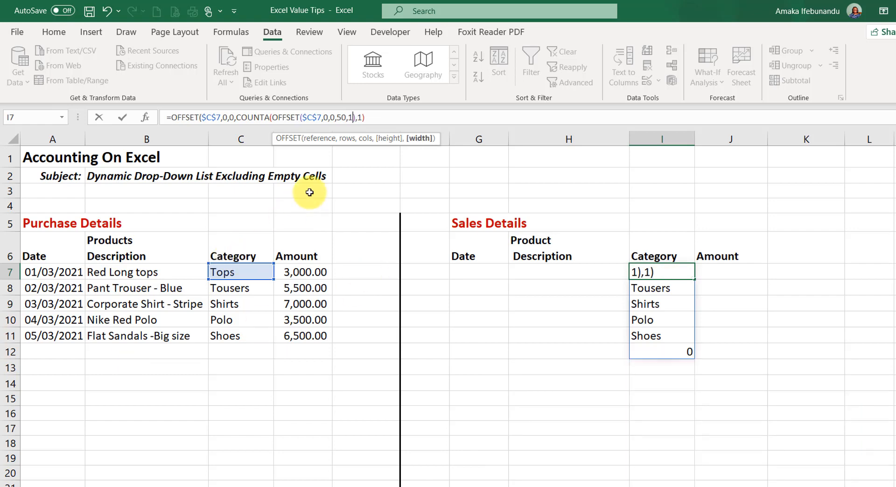
# - Add the missing closing parenthesis for COUNTA after the nested OFFSET and enter the I7 formula
pyautogui.click(355, 118)
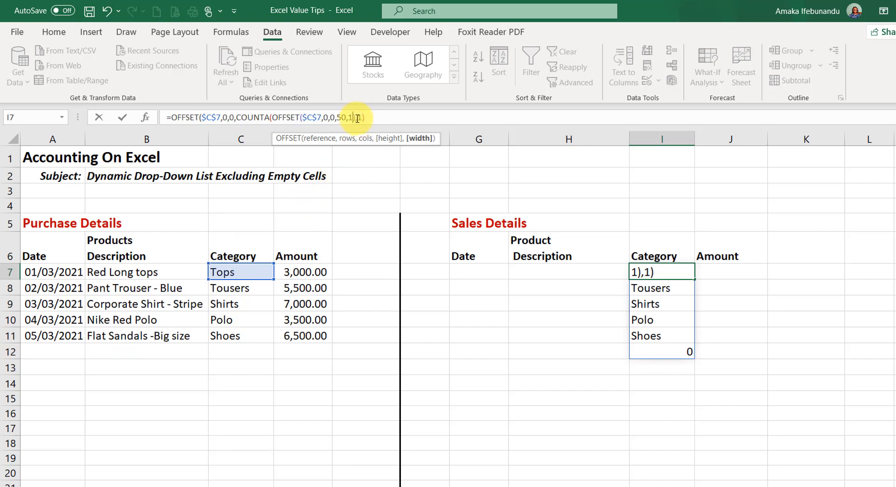
pyautogui.click(357, 118)
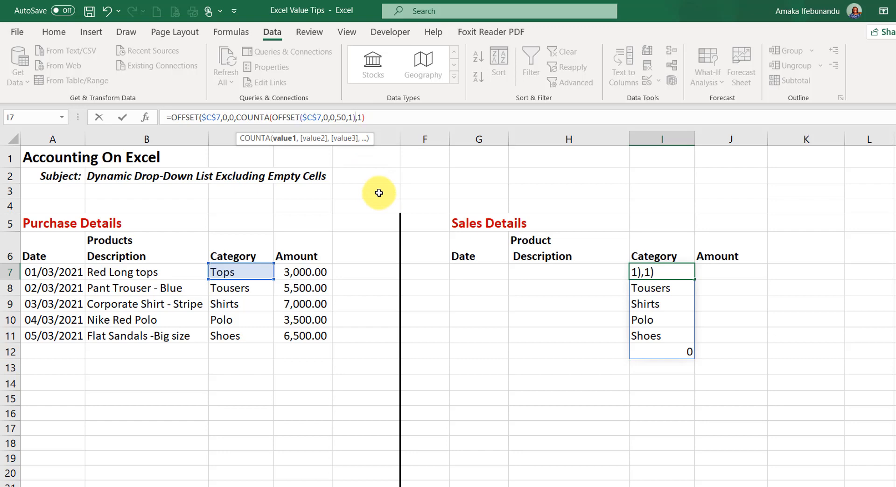
pyautogui.write(')')
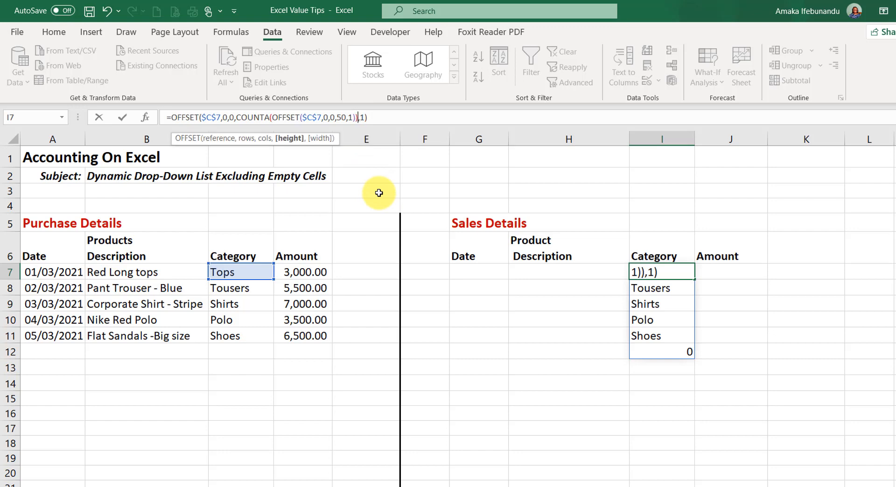
pyautogui.click(371, 117)
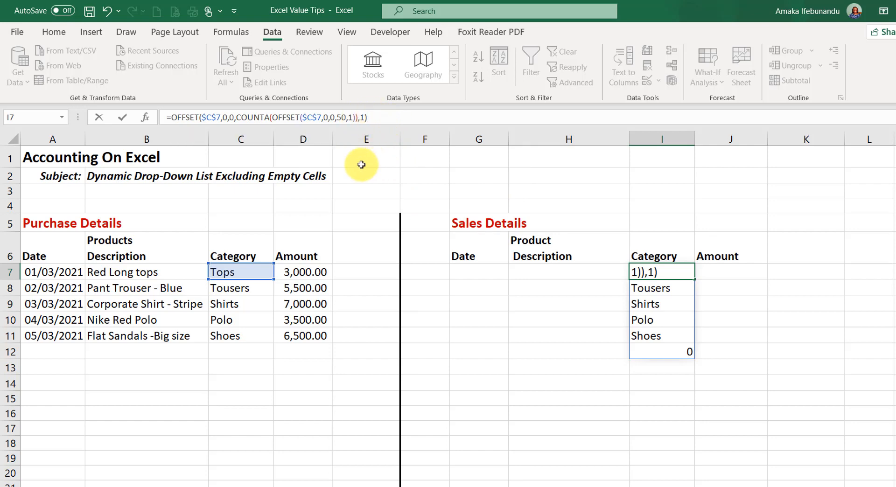
pyautogui.press('Return')
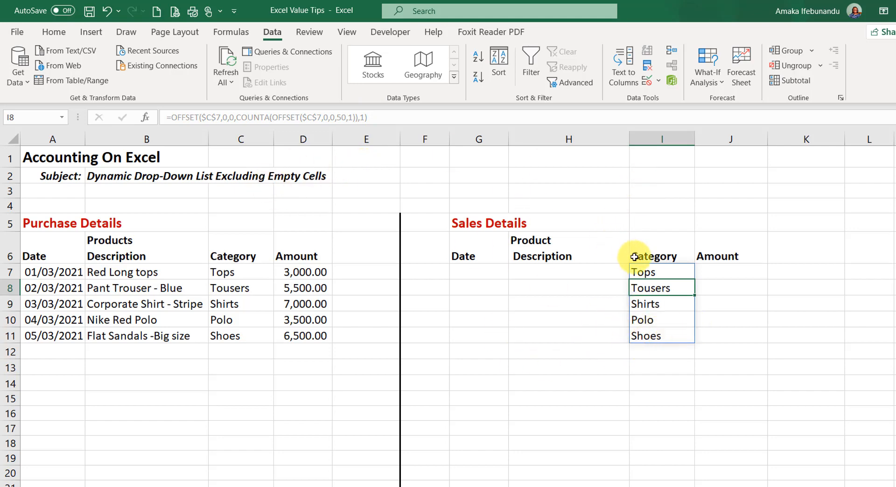
# - Copy the full OFFSET formula text from cell I7 and leave the cell's edit mode
pyautogui.click(647, 273)
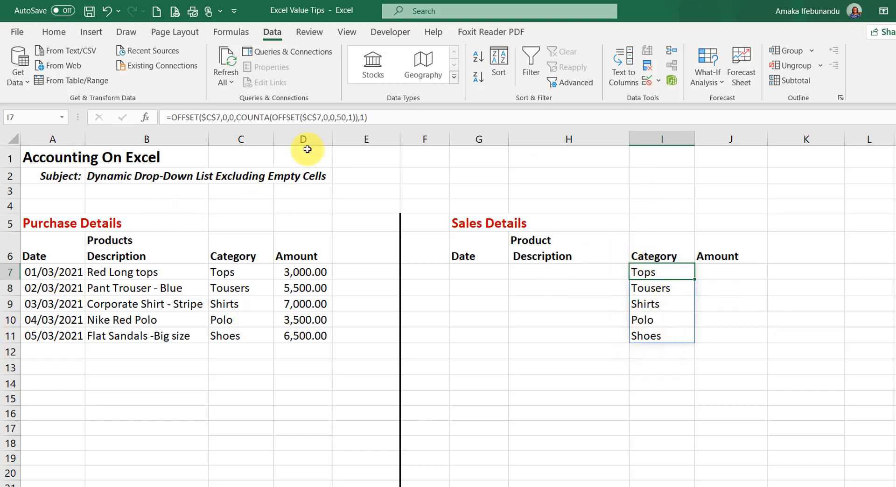
pyautogui.moveTo(392, 117); pyautogui.dragTo(123, 165)
pyautogui.hotkey('ctrl', 'c')
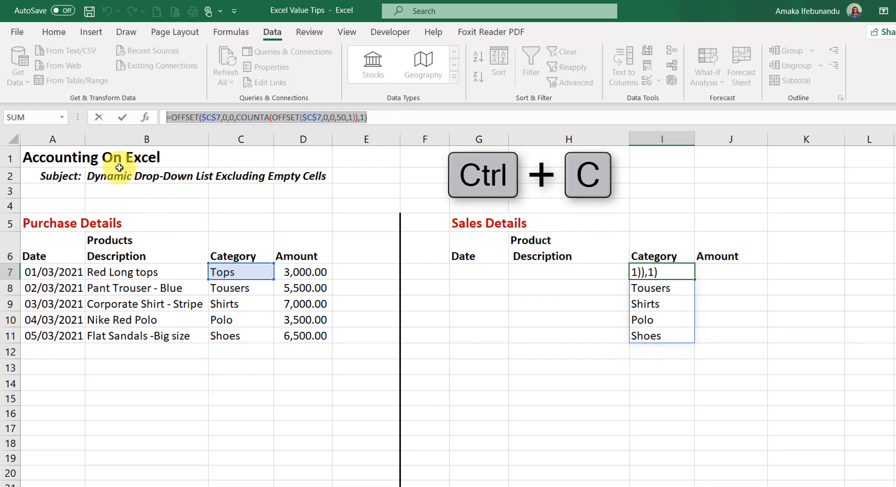
pyautogui.press('Escape')
# - Clear the formula and its spilled results from I7:I12 in the Sales Details Category column
pyautogui.moveTo(662, 273); pyautogui.dragTo(672, 288)
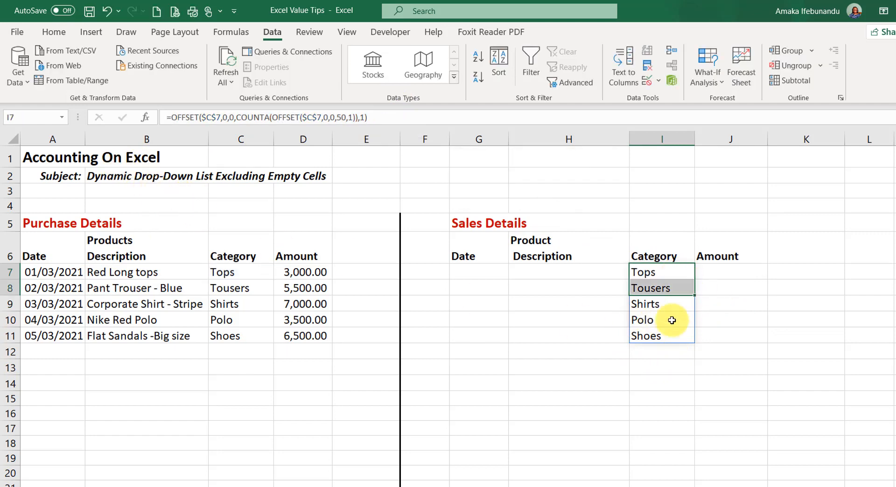
pyautogui.moveTo(672, 320); pyautogui.dragTo(679, 349)
pyautogui.press('Delete')
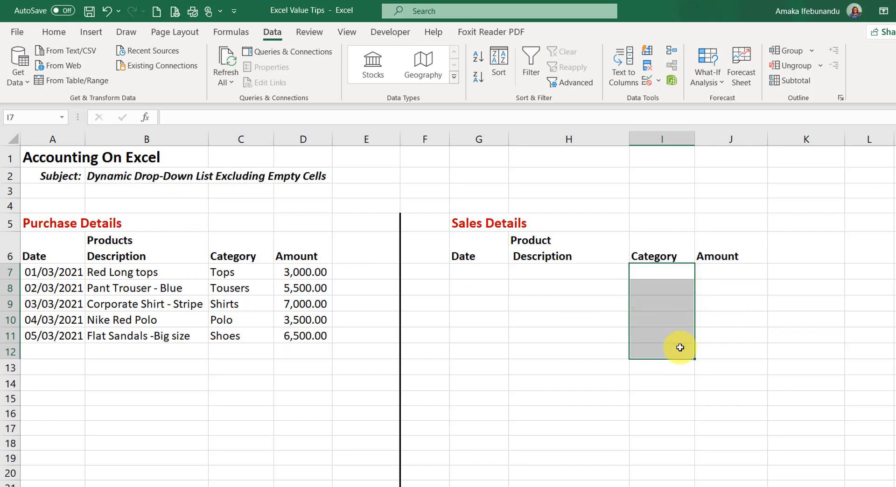
pyautogui.click(744, 337)
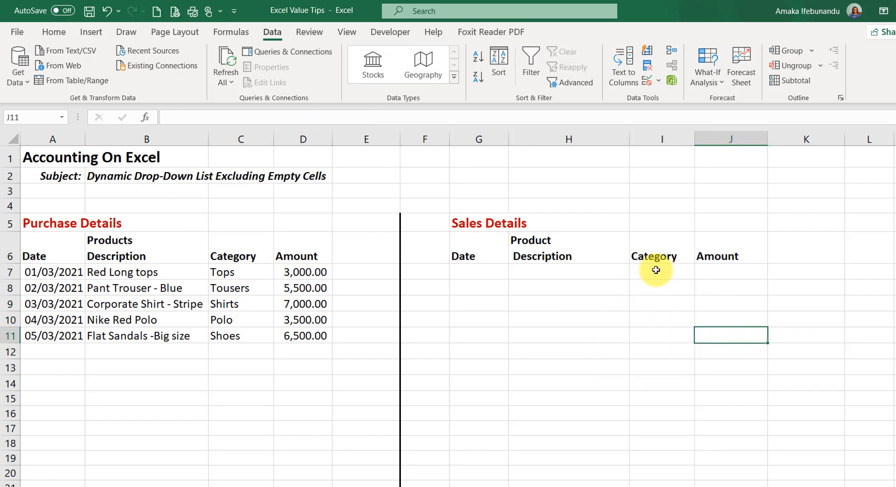
# - Apply List data validation to I7:I13 with the copied formula =OFFSET($C$7,0,0,COUNTA(OFFSET($C$7,0,0,50,1)),1) as its source
pyautogui.moveTo(656, 271); pyautogui.dragTo(675, 360)
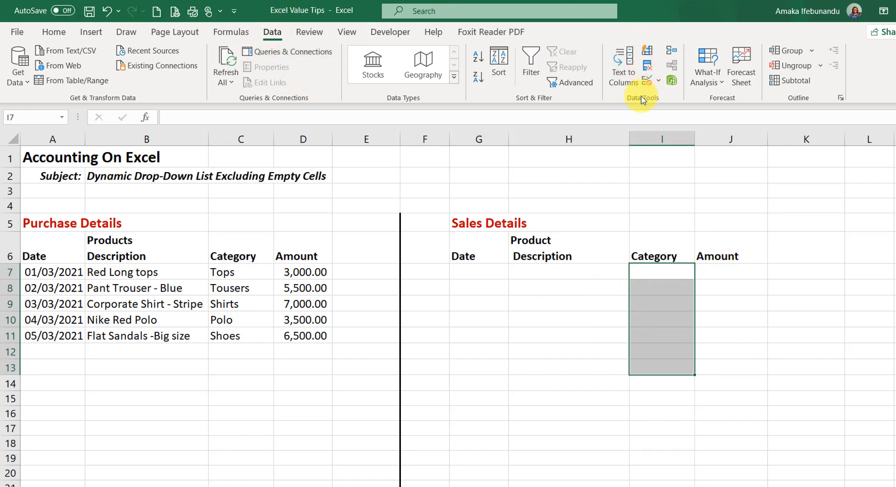
pyautogui.click(662, 80)
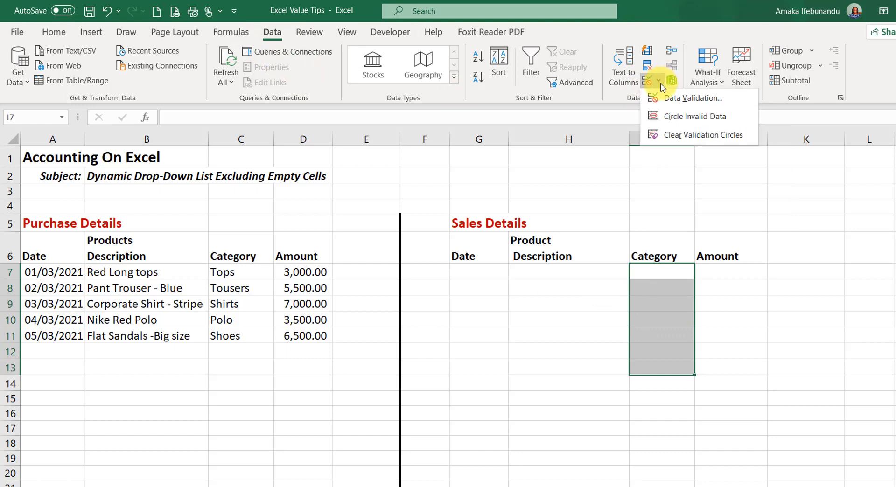
pyautogui.click(659, 96)
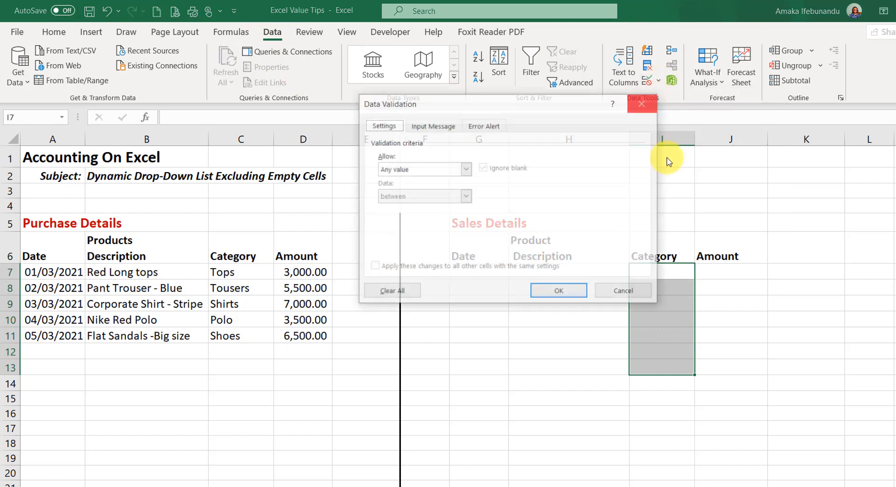
pyautogui.click(465, 170)
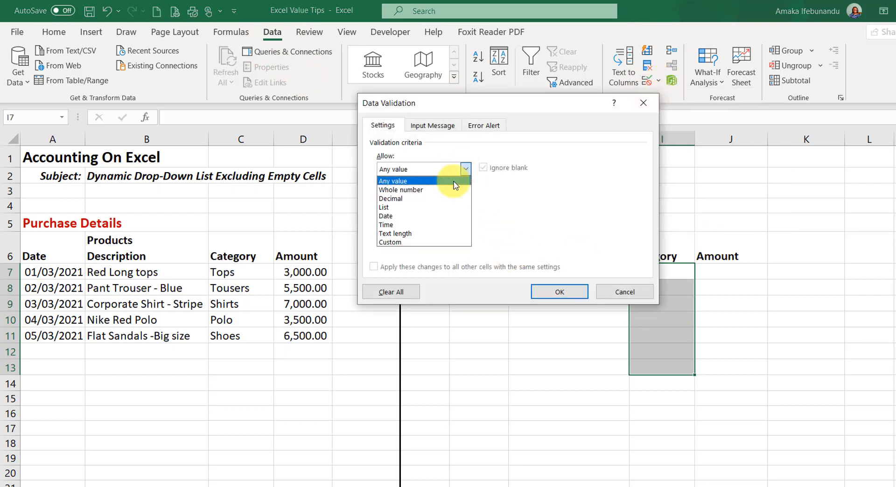
pyautogui.click(415, 208)
pyautogui.click(425, 223)
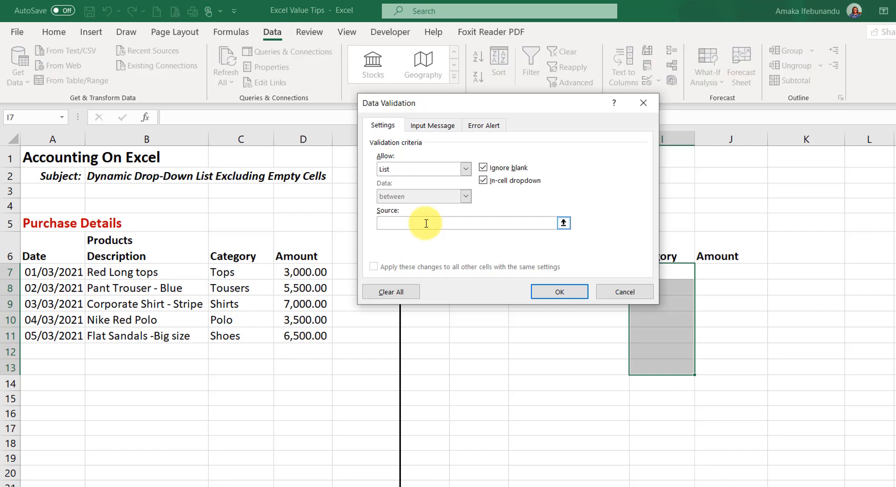
pyautogui.hotkey('ctrl', 'v')
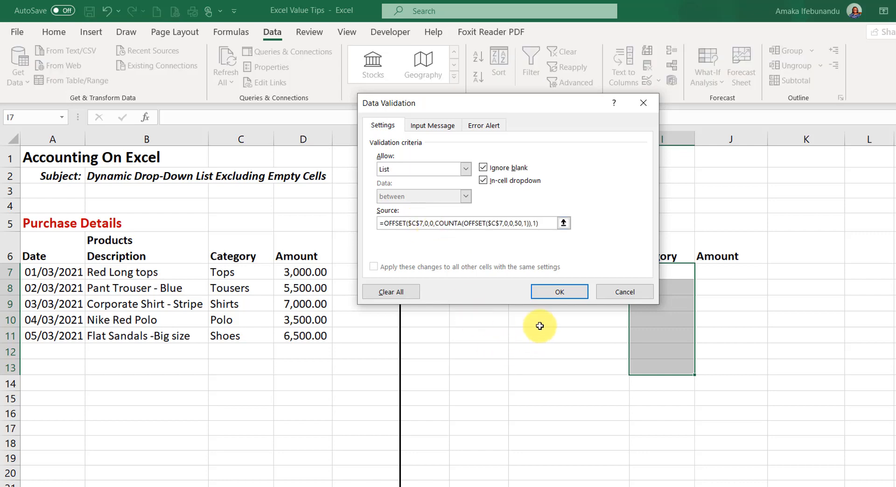
pyautogui.click(562, 301)
pyautogui.click(728, 290)
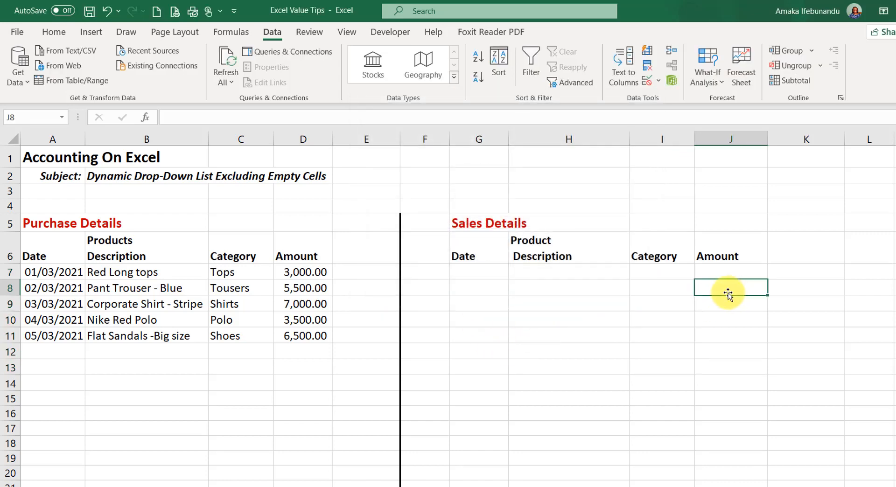
# - Examine the choices in the drop-down list of cell I7, leaving the cell empty
pyautogui.click(680, 270)
pyautogui.click(700, 273)
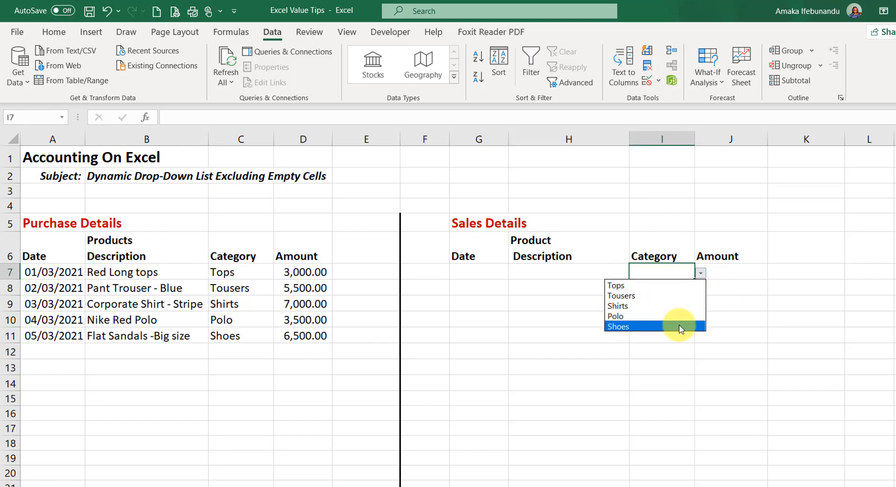
pyautogui.press('Escape')
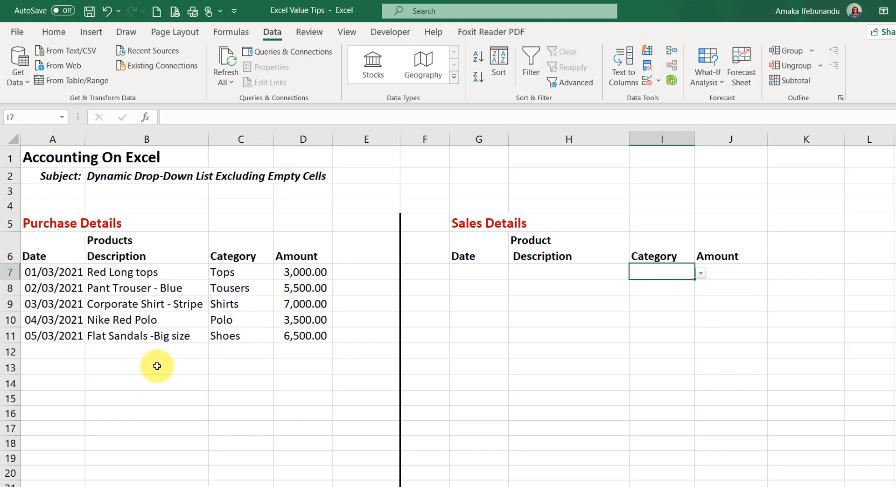
# - Enter Bags in cell C12 as a new category in Purchase Details
pyautogui.click(237, 350)
pyautogui.write('Bags')
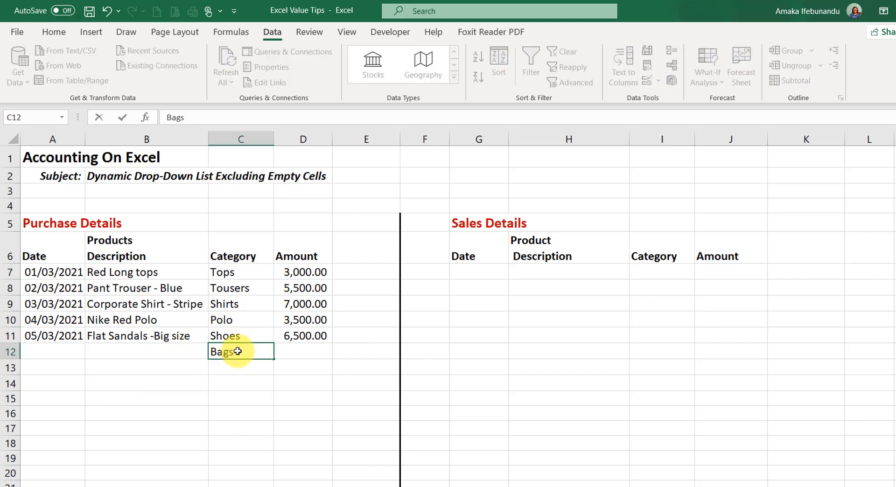
pyautogui.press('Return')
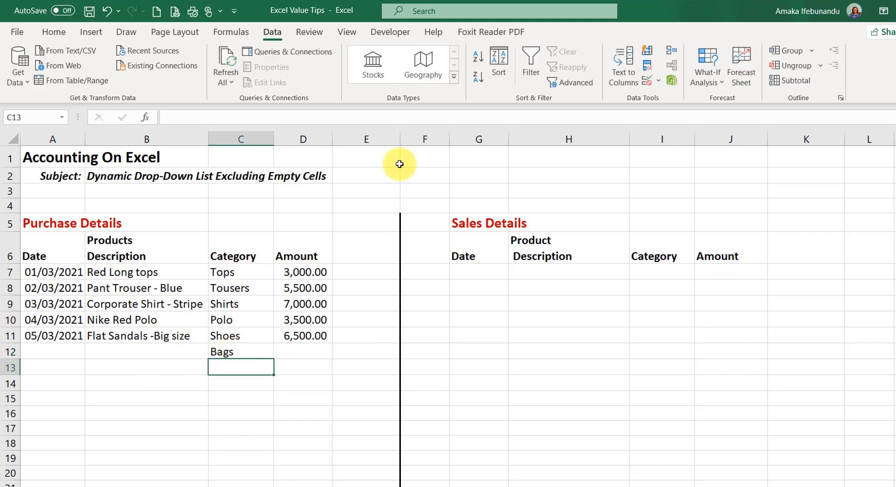
# - Check whether the I7 drop-down list includes the added Bags category, without choosing an entry
pyautogui.click(656, 275)
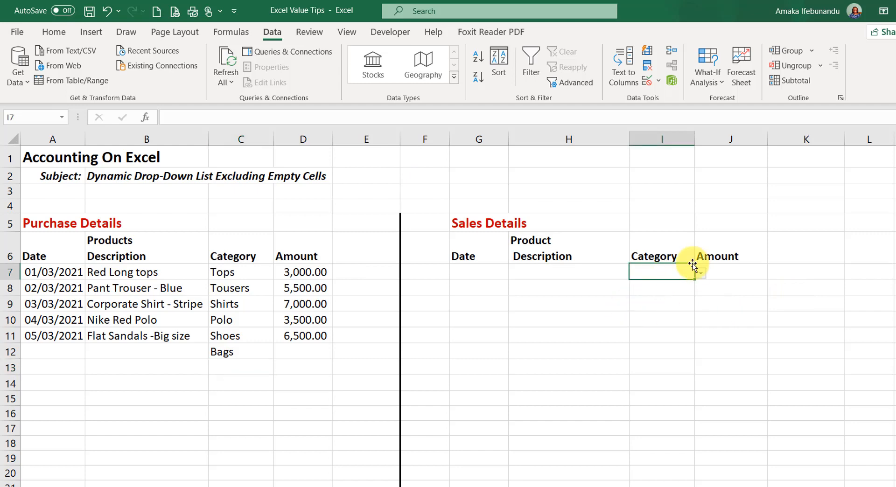
pyautogui.click(700, 273)
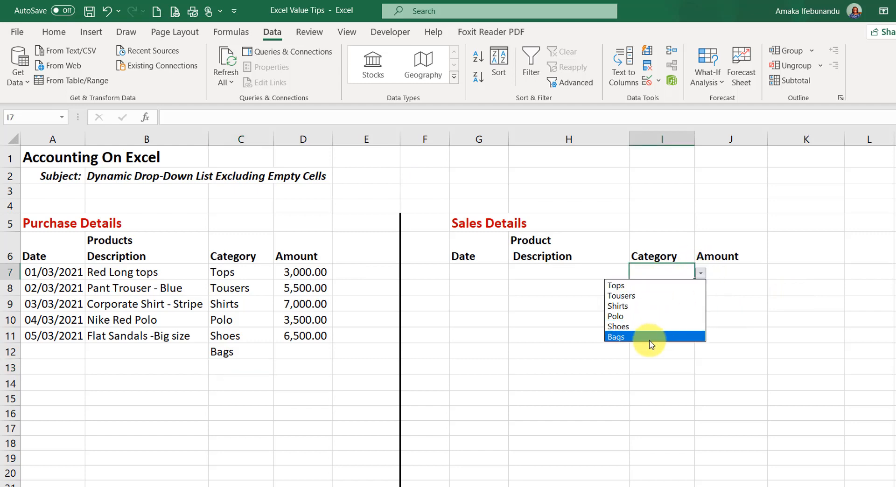
pyautogui.click(711, 272)
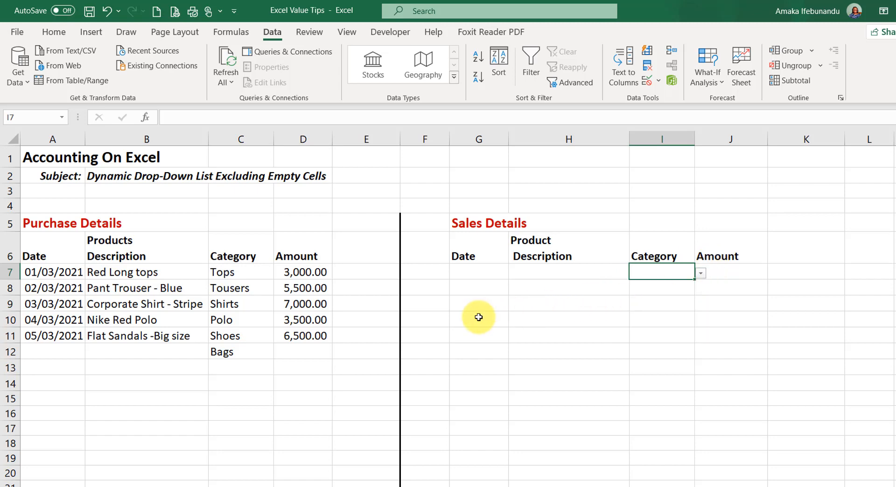